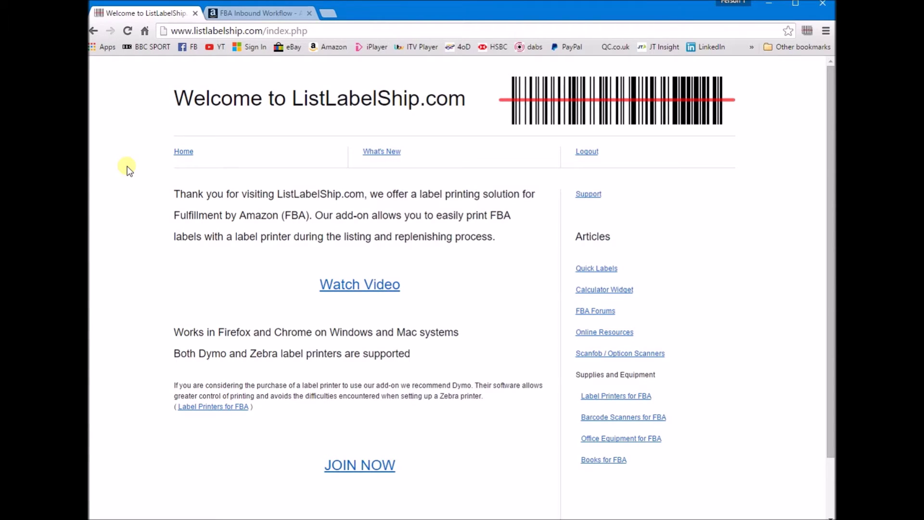
Go back to the ListLabelShip welcome page, then open Support from the right sidebar
{"action": "left_click", "coordinate": [183, 152]}
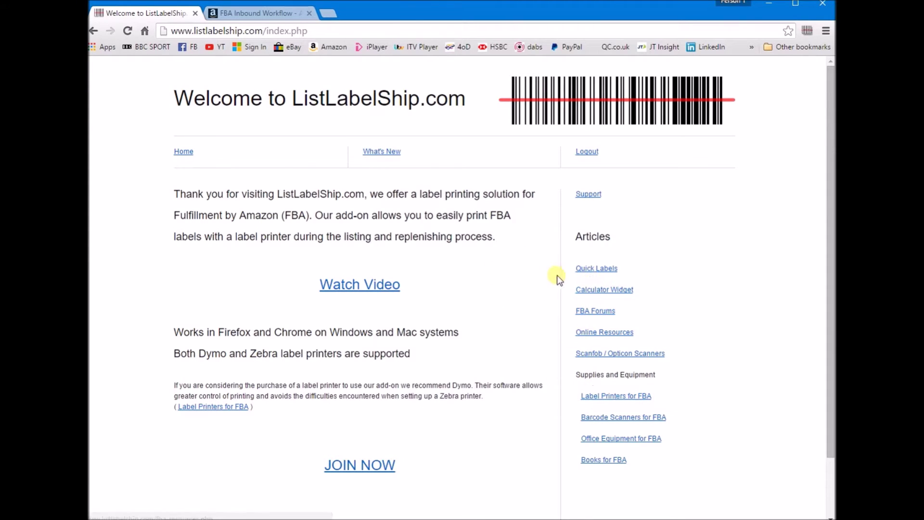
{"action": "left_click", "coordinate": [587, 195]}
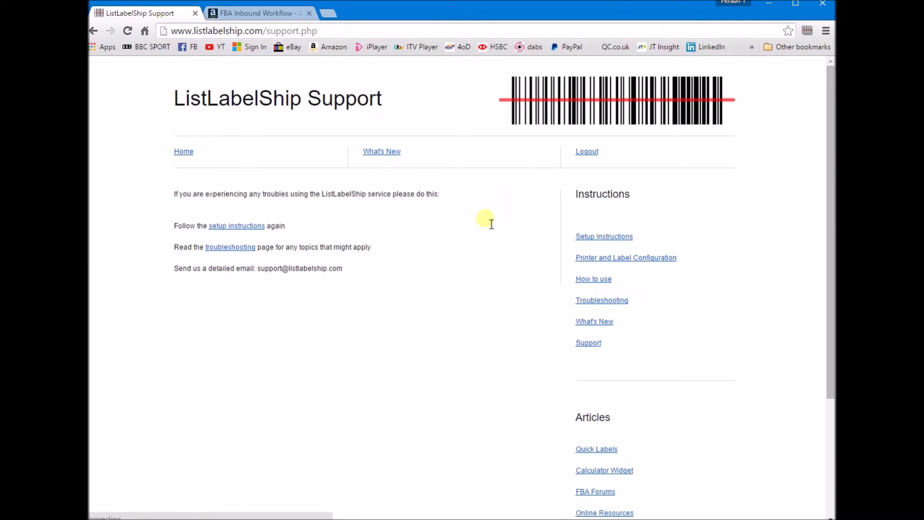
Open Setup Instructions and scroll down to Step 1 – Install Add-on
{"action": "left_click", "coordinate": [602, 236]}
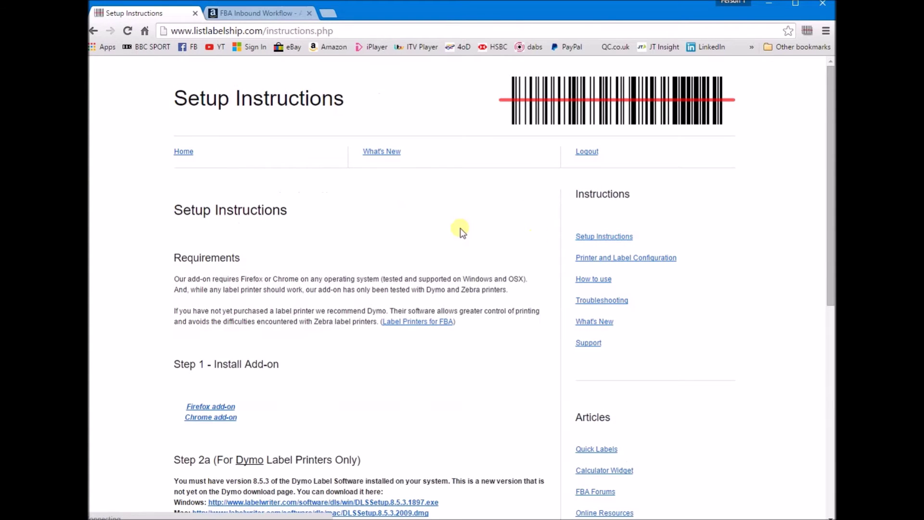
{"action": "scroll", "coordinate": [344, 240], "scroll_direction": "down", "scroll_amount": 3}
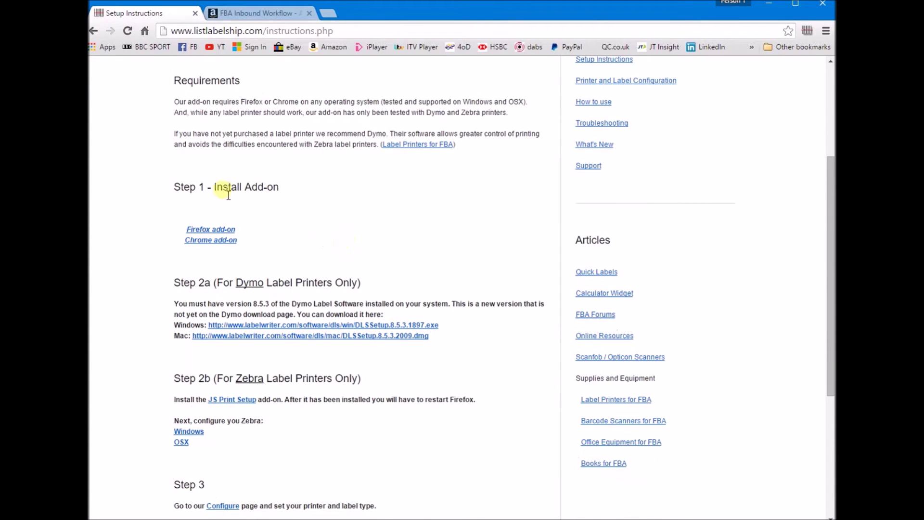
{"action": "left_click", "coordinate": [213, 240]}
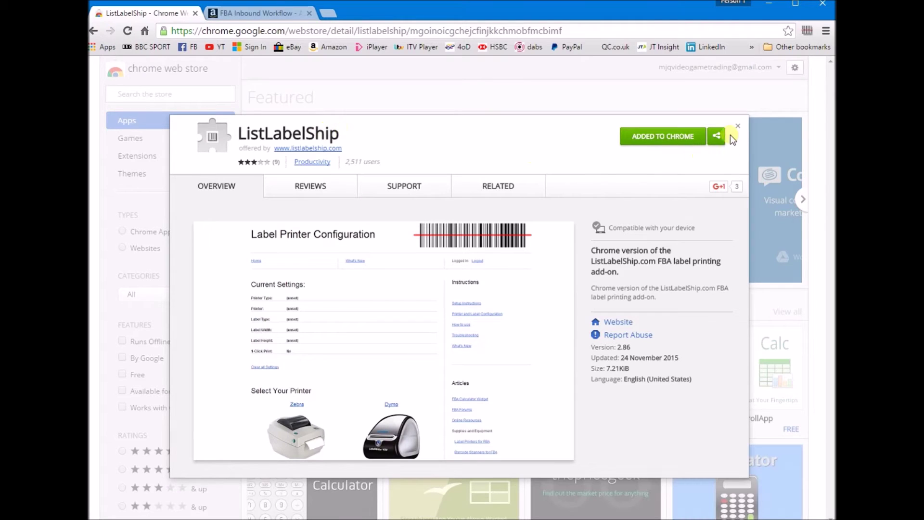
{"action": "left_click", "coordinate": [738, 126]}
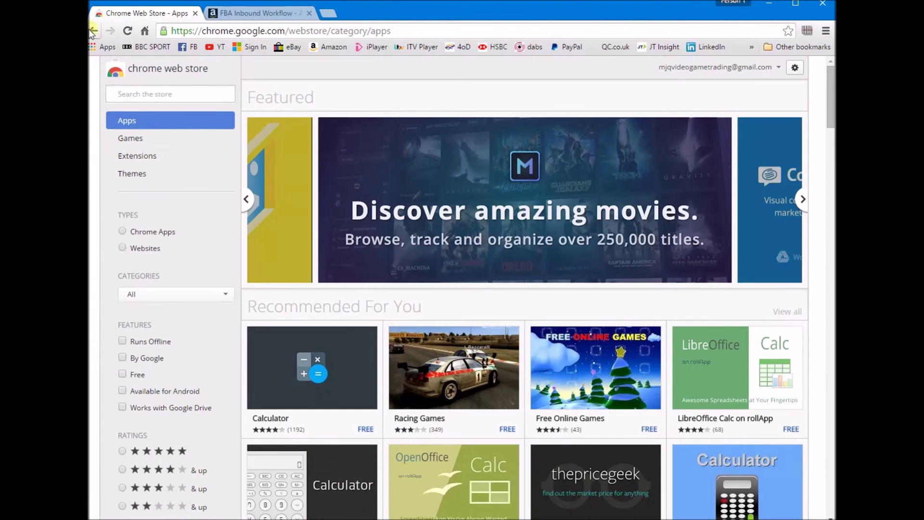
{"action": "left_click", "coordinate": [94, 31]}
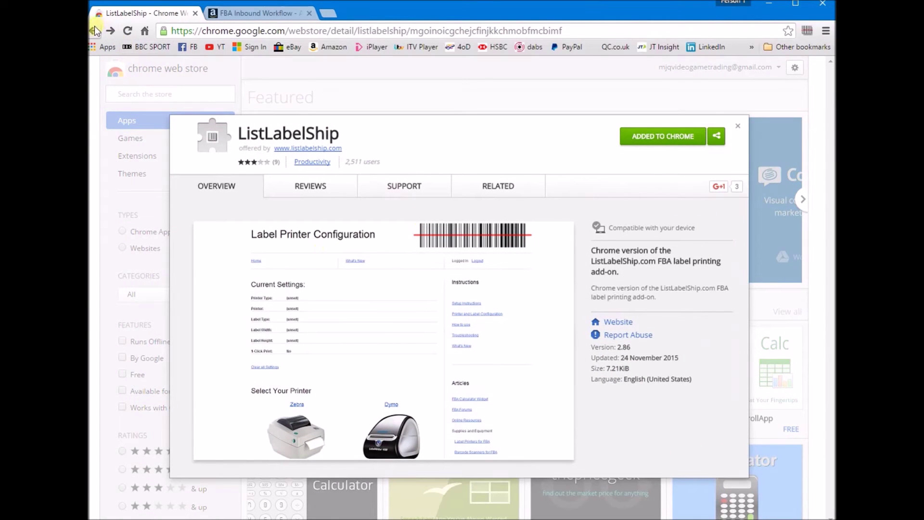
{"action": "left_click", "coordinate": [95, 31]}
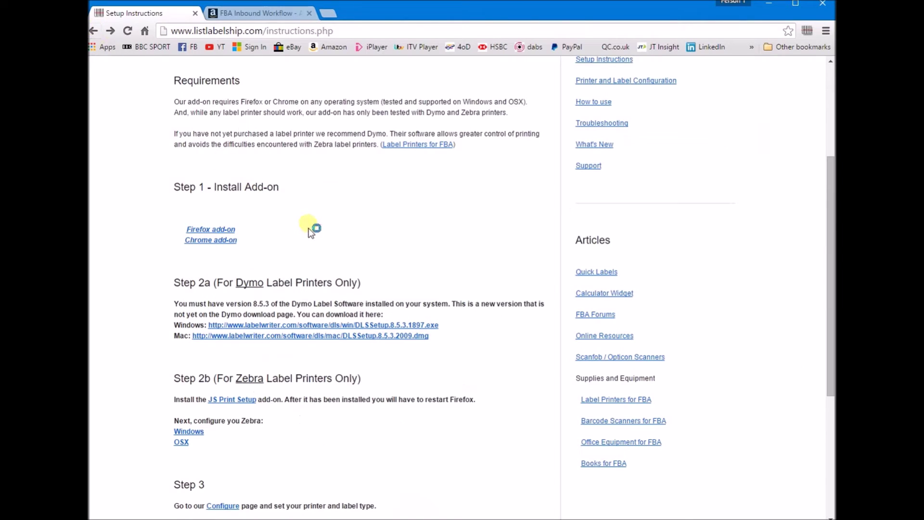
Review the Dymo 8.5.3 and Zebra notes, then open Step 3's Configure link in a new tab
{"action": "scroll", "coordinate": [314, 229], "scroll_direction": "down", "scroll_amount": 1}
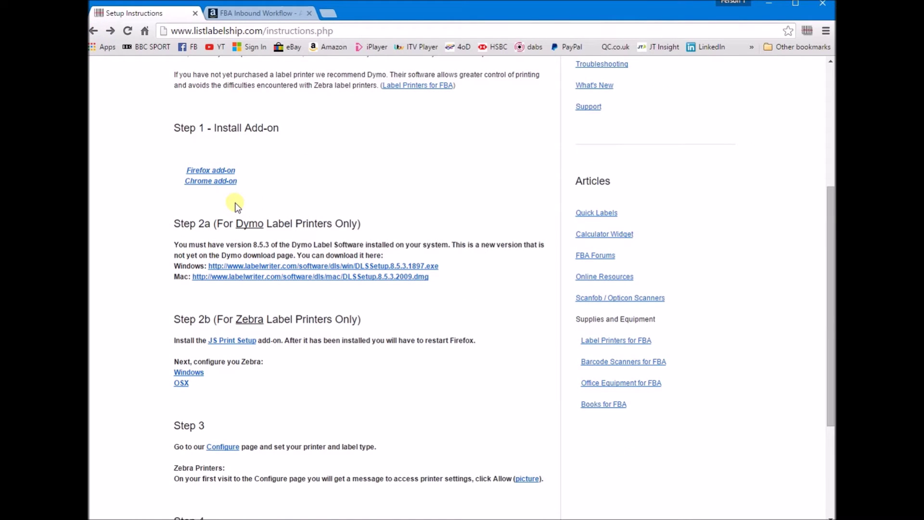
{"action": "left_click_drag", "start_coordinate": [253, 245], "coordinate": [453, 248]}
{"action": "left_click", "coordinate": [320, 245]}
{"action": "left_click_drag", "start_coordinate": [290, 377], "coordinate": [268, 332]}
{"action": "left_click", "coordinate": [280, 308]}
{"action": "left_click_drag", "start_coordinate": [236, 223], "coordinate": [369, 228]}
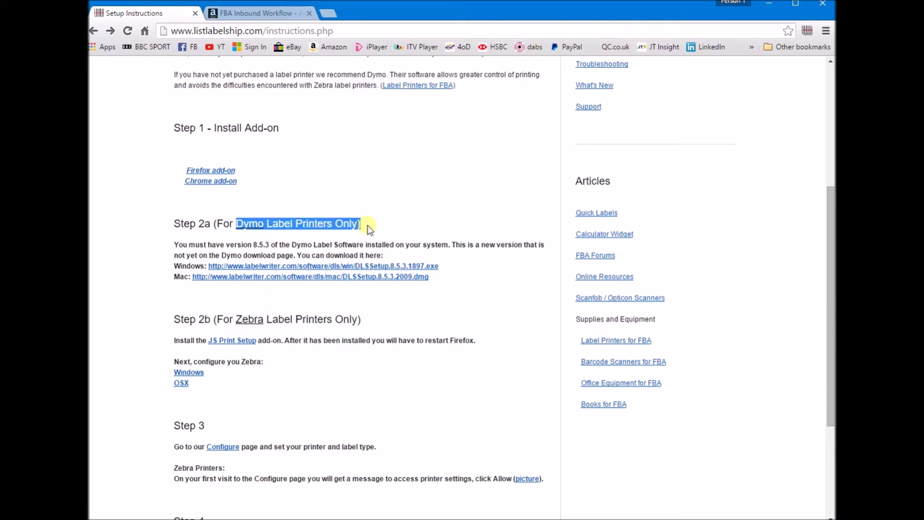
{"action": "left_click", "coordinate": [403, 219]}
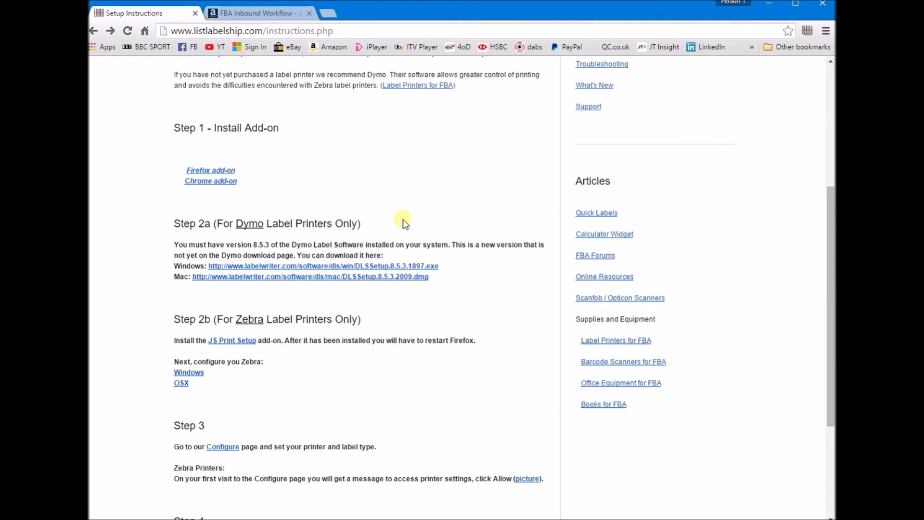
{"action": "scroll", "coordinate": [403, 220], "scroll_direction": "down", "scroll_amount": 2}
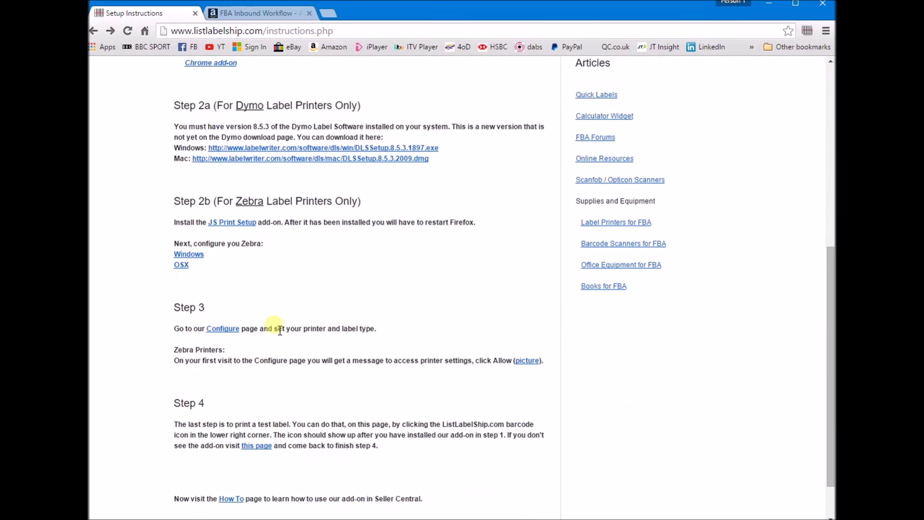
{"action": "middle_click", "coordinate": [226, 329]}
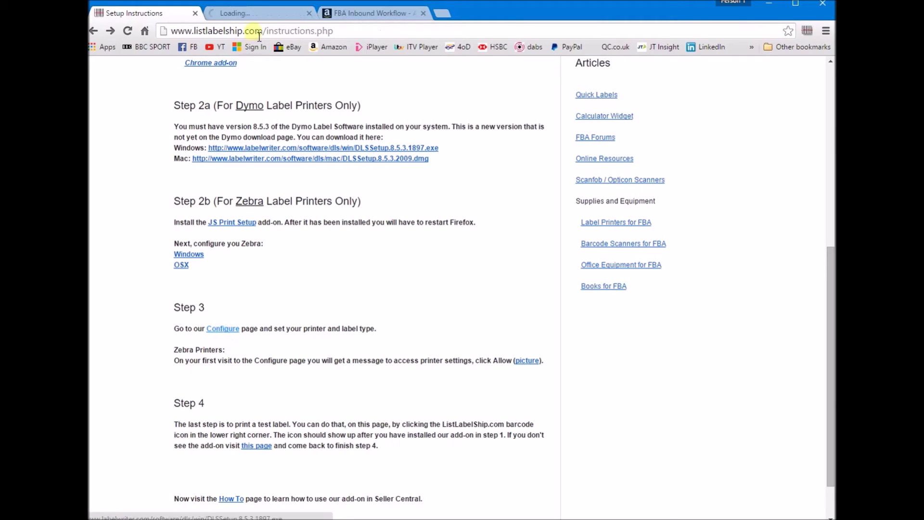
On Label Printer Configuration, check the DYMO LabelWriter 450 printer and 30334 label type settings
{"action": "left_click", "coordinate": [257, 15]}
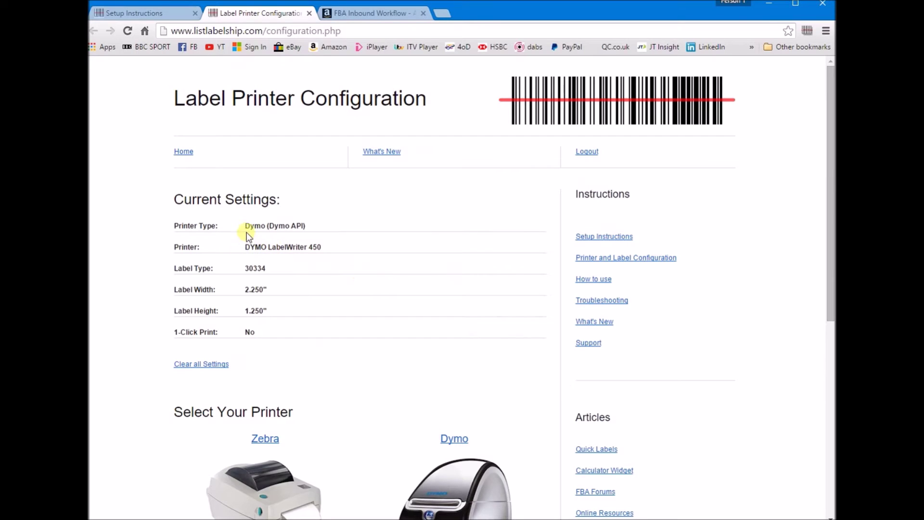
{"action": "left_click_drag", "start_coordinate": [250, 247], "coordinate": [332, 248]}
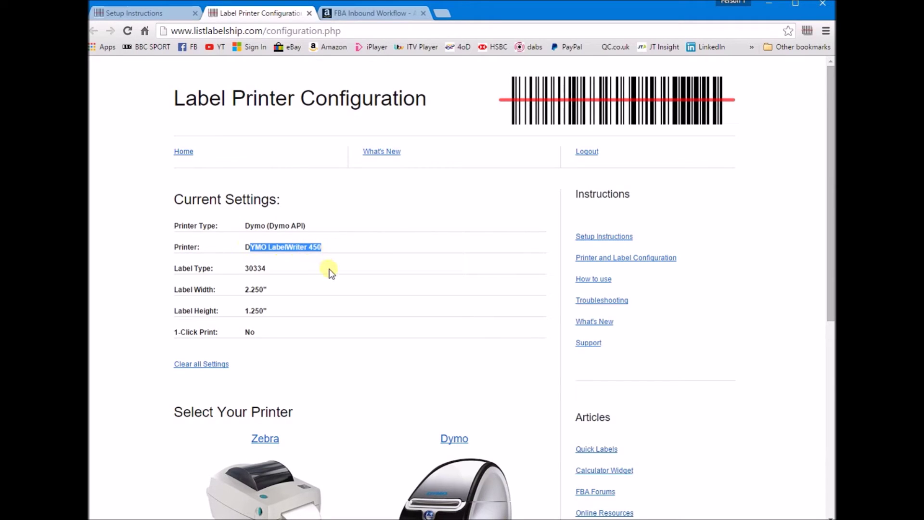
{"action": "left_click", "coordinate": [330, 272]}
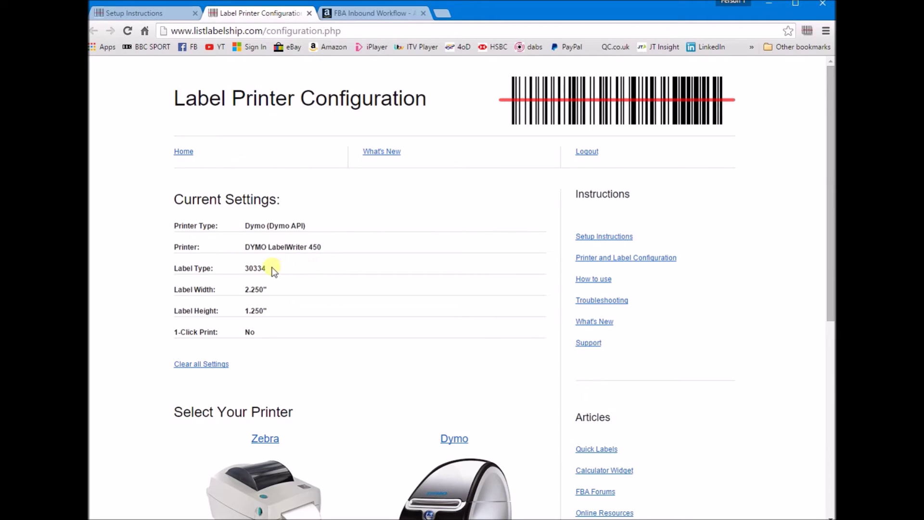
{"action": "left_click_drag", "start_coordinate": [272, 272], "coordinate": [244, 270]}
{"action": "left_click", "coordinate": [246, 270]}
{"action": "left_click_drag", "start_coordinate": [270, 335], "coordinate": [176, 334]}
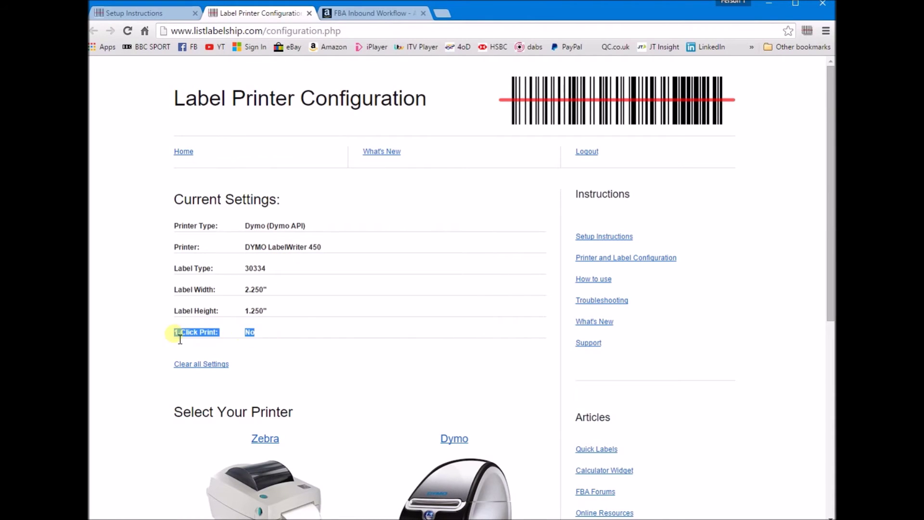
{"action": "left_click", "coordinate": [392, 332]}
{"action": "scroll", "coordinate": [391, 332], "scroll_direction": "down", "scroll_amount": 6}
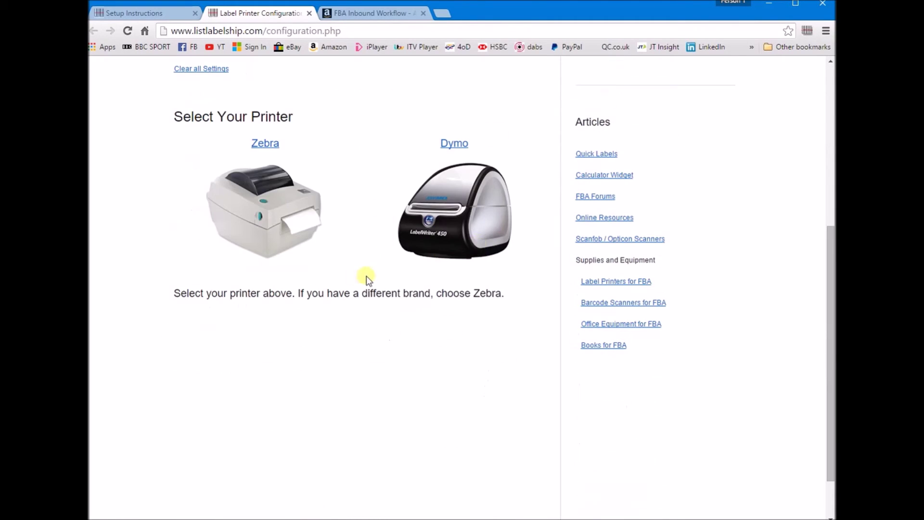
Choose Dymo as the printer brand, confirm the label software note, and close the configuration page
{"action": "left_click", "coordinate": [443, 234]}
{"action": "scroll", "coordinate": [460, 241], "scroll_direction": "down", "scroll_amount": 3}
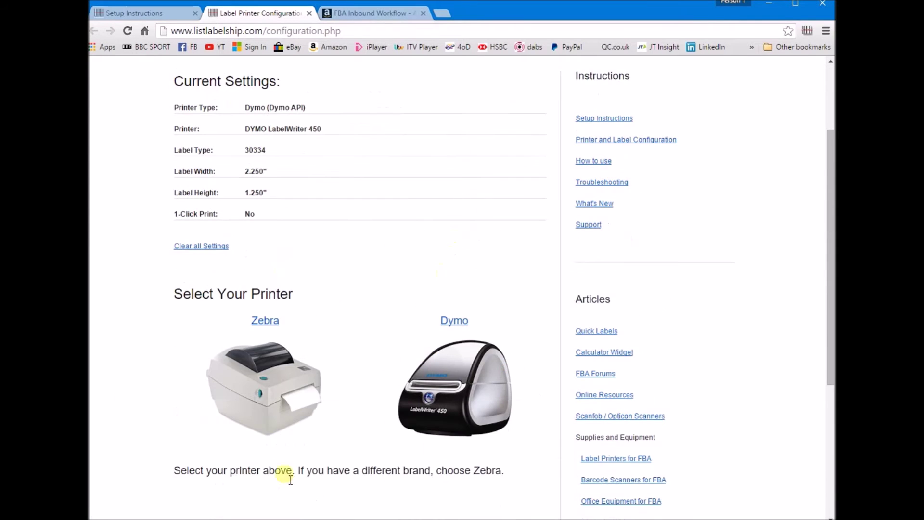
{"action": "left_click", "coordinate": [479, 387]}
{"action": "scroll", "coordinate": [424, 253], "scroll_direction": "down", "scroll_amount": 5}
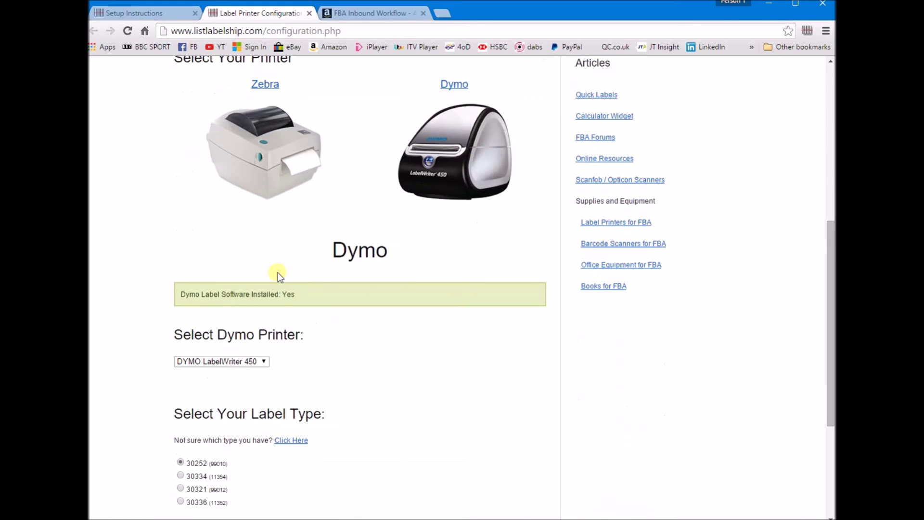
{"action": "scroll", "coordinate": [278, 274], "scroll_direction": "down", "scroll_amount": 1}
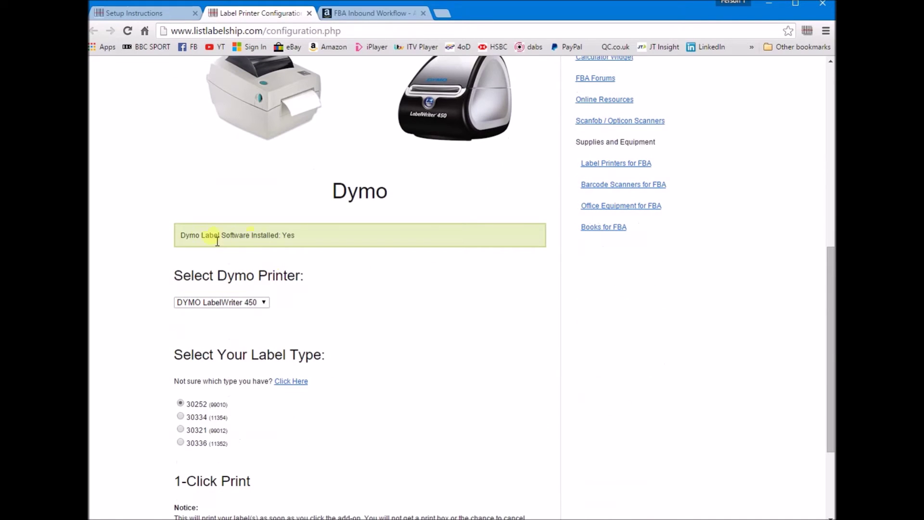
{"action": "left_click_drag", "start_coordinate": [210, 236], "coordinate": [340, 237]}
{"action": "left_click", "coordinate": [311, 258]}
{"action": "scroll", "coordinate": [430, 335], "scroll_direction": "down", "scroll_amount": 3}
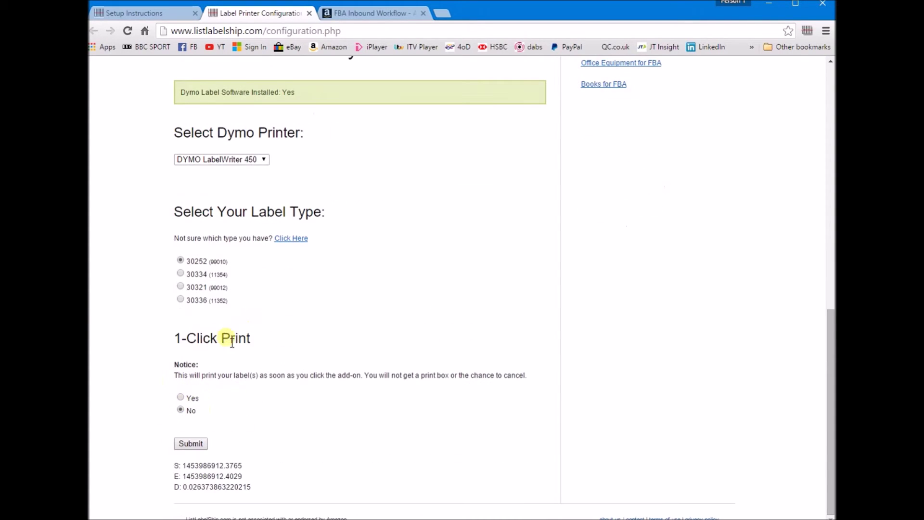
{"action": "scroll", "coordinate": [270, 388], "scroll_direction": "up", "scroll_amount": 10}
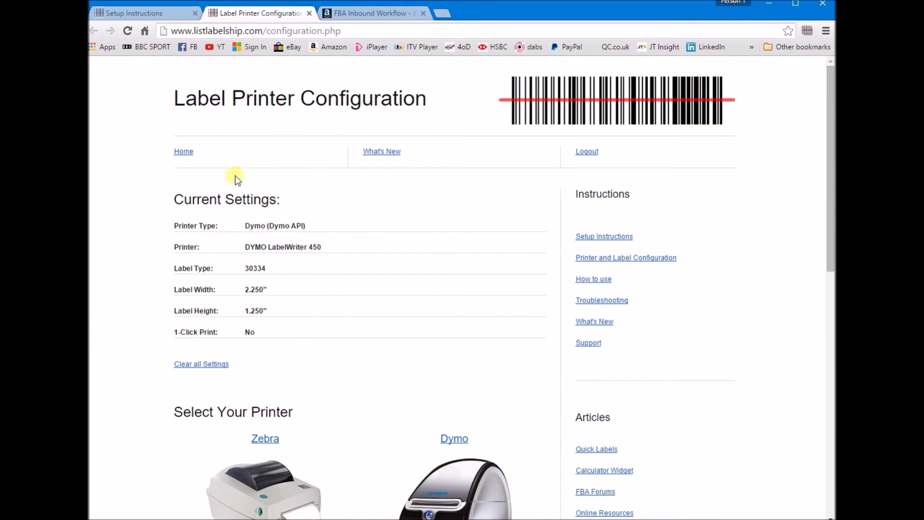
{"action": "left_click", "coordinate": [309, 13]}
Scroll the Setup Instructions down to Step 4 on printing a test label
{"action": "scroll", "coordinate": [243, 289], "scroll_direction": "down", "scroll_amount": 1}
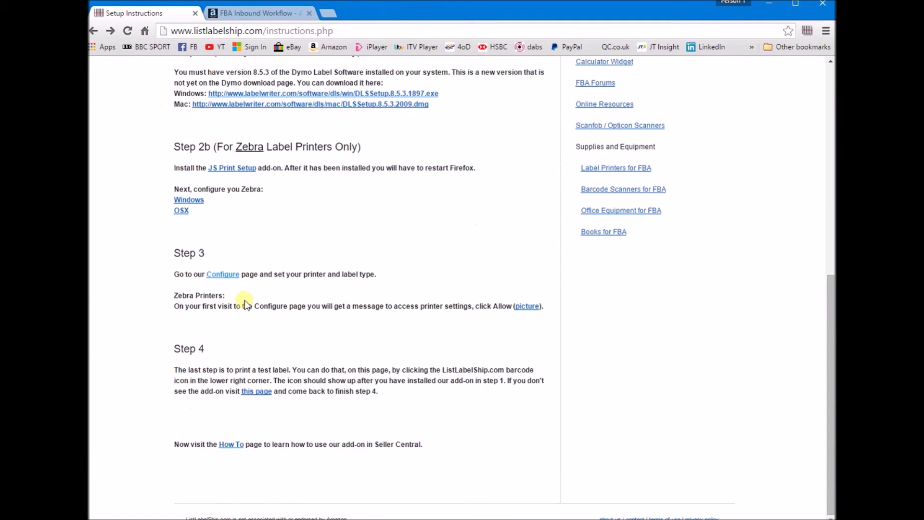
In the FBA shipping plan, continue past Prepare Products to the Label Products step
{"action": "left_click", "coordinate": [245, 14]}
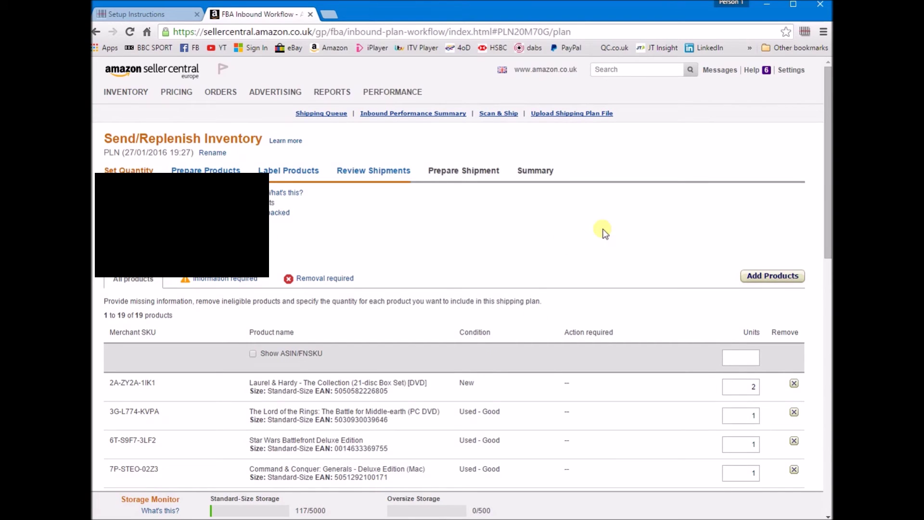
{"action": "scroll", "coordinate": [691, 404], "scroll_direction": "down", "scroll_amount": 13}
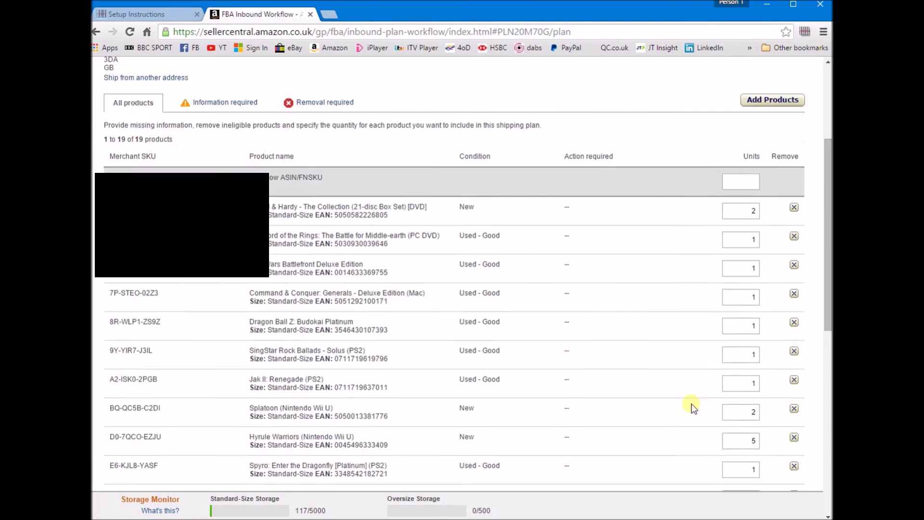
{"action": "left_click", "coordinate": [783, 363]}
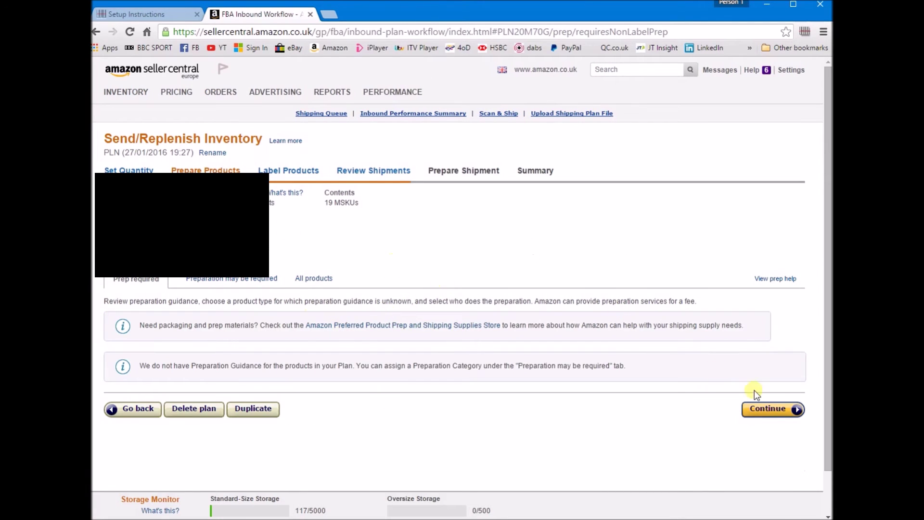
{"action": "left_click", "coordinate": [772, 407]}
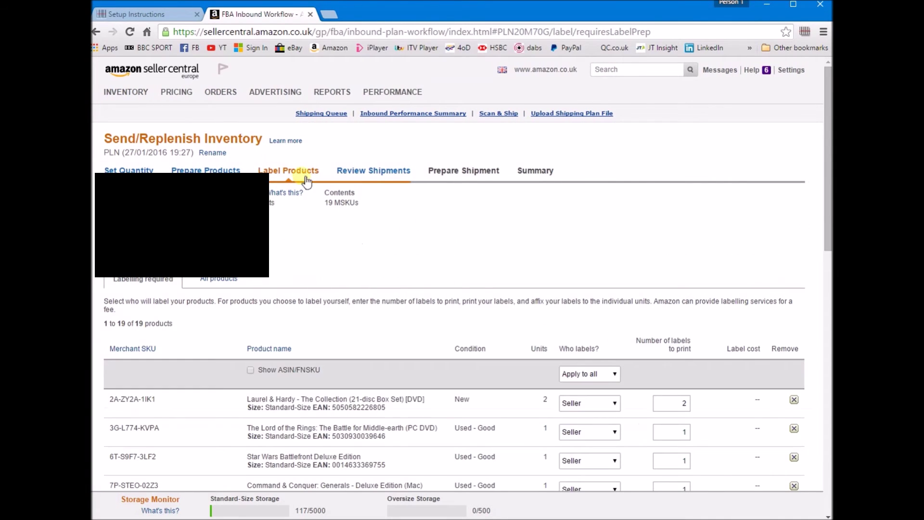
Confirm the plan shows Total labels: 34, then switch to the Printing Label(s) page
{"action": "scroll", "coordinate": [464, 254], "scroll_direction": "down", "scroll_amount": 11}
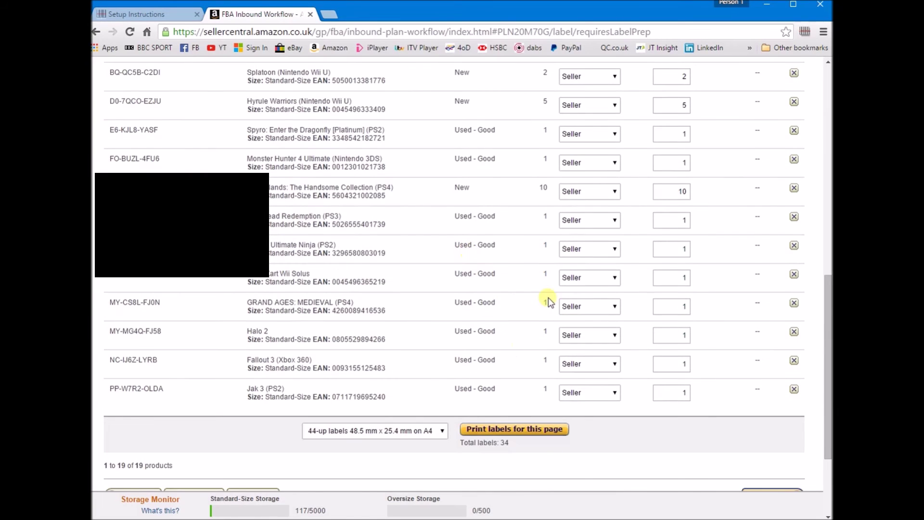
{"action": "scroll", "coordinate": [549, 300], "scroll_direction": "up", "scroll_amount": 5}
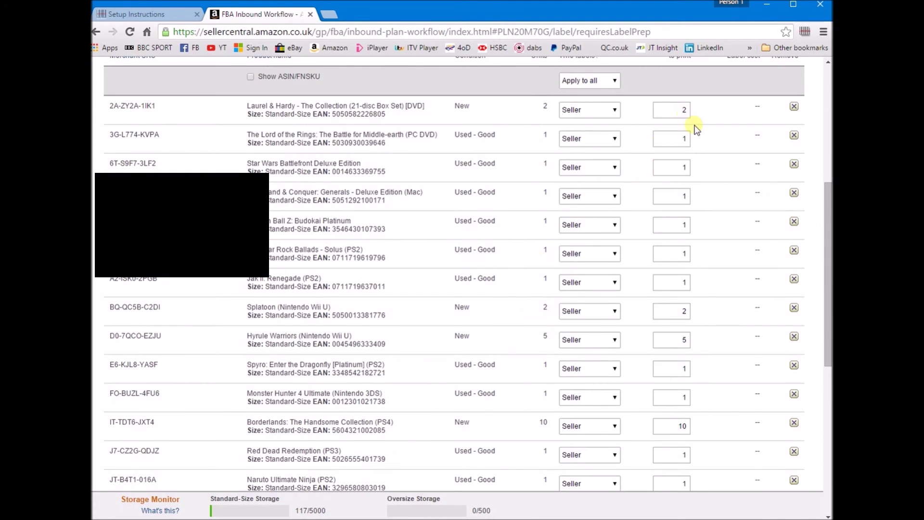
{"action": "scroll", "coordinate": [666, 203], "scroll_direction": "up", "scroll_amount": 6}
{"action": "left_click_drag", "start_coordinate": [685, 341], "coordinate": [655, 345]}
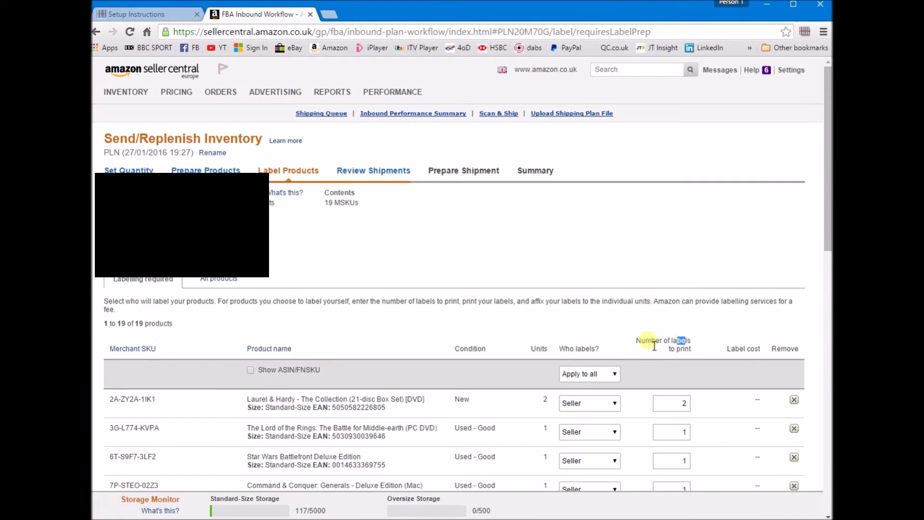
{"action": "left_click", "coordinate": [628, 257]}
{"action": "scroll", "coordinate": [631, 248], "scroll_direction": "down", "scroll_amount": 2}
{"action": "scroll", "coordinate": [631, 248], "scroll_direction": "up", "scroll_amount": 2}
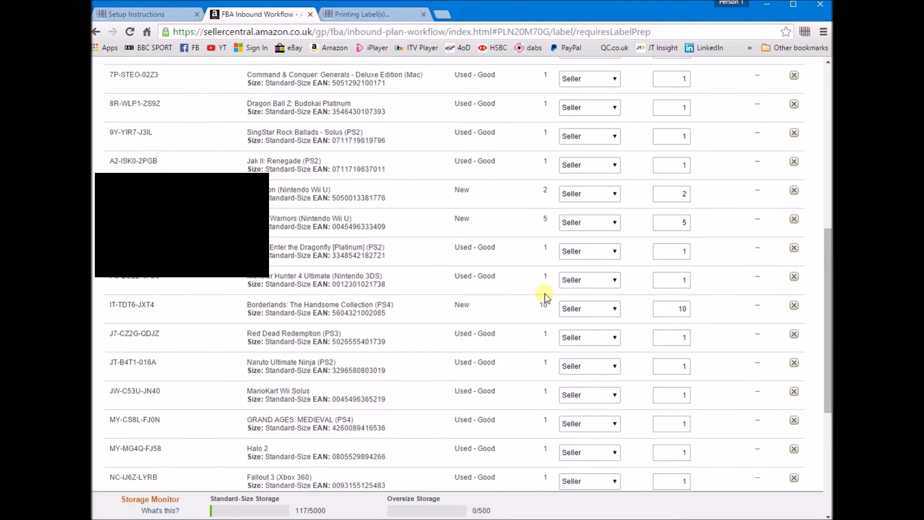
{"action": "scroll", "coordinate": [607, 328], "scroll_direction": "up", "scroll_amount": 8}
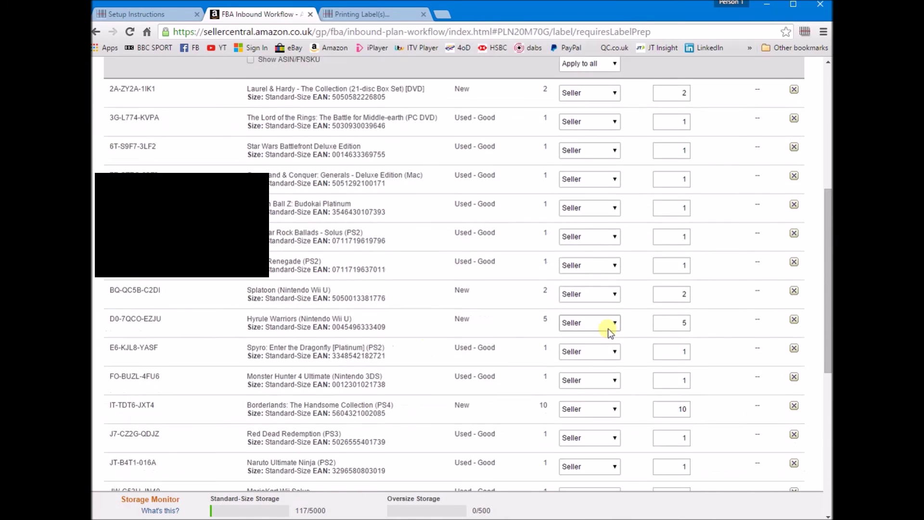
{"action": "scroll", "coordinate": [610, 324], "scroll_direction": "down", "scroll_amount": 7}
{"action": "left_click_drag", "start_coordinate": [514, 371], "coordinate": [448, 374]}
{"action": "left_click", "coordinate": [450, 374]}
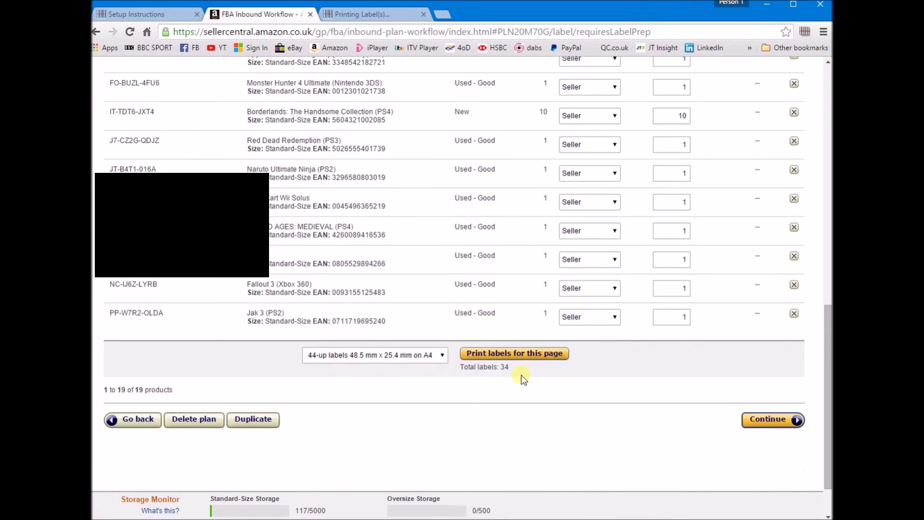
{"action": "scroll", "coordinate": [525, 369], "scroll_direction": "up", "scroll_amount": 15}
{"action": "left_click", "coordinate": [353, 14]}
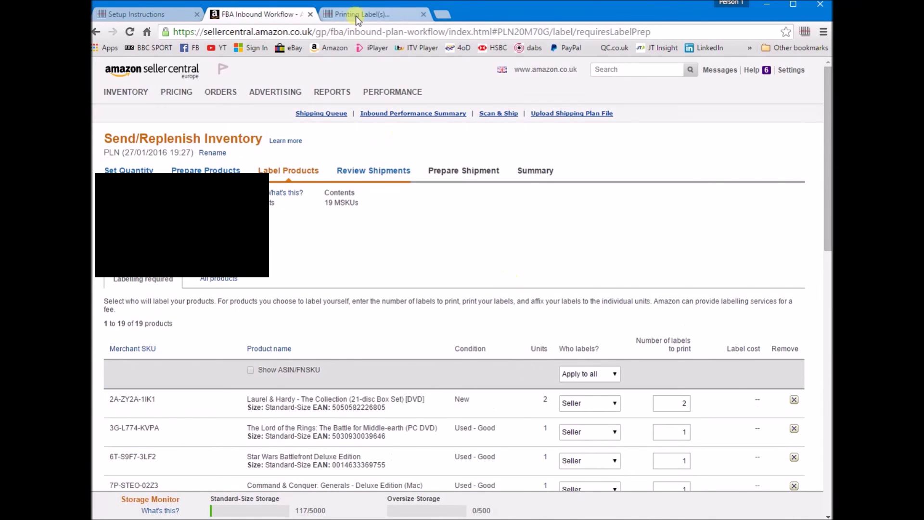